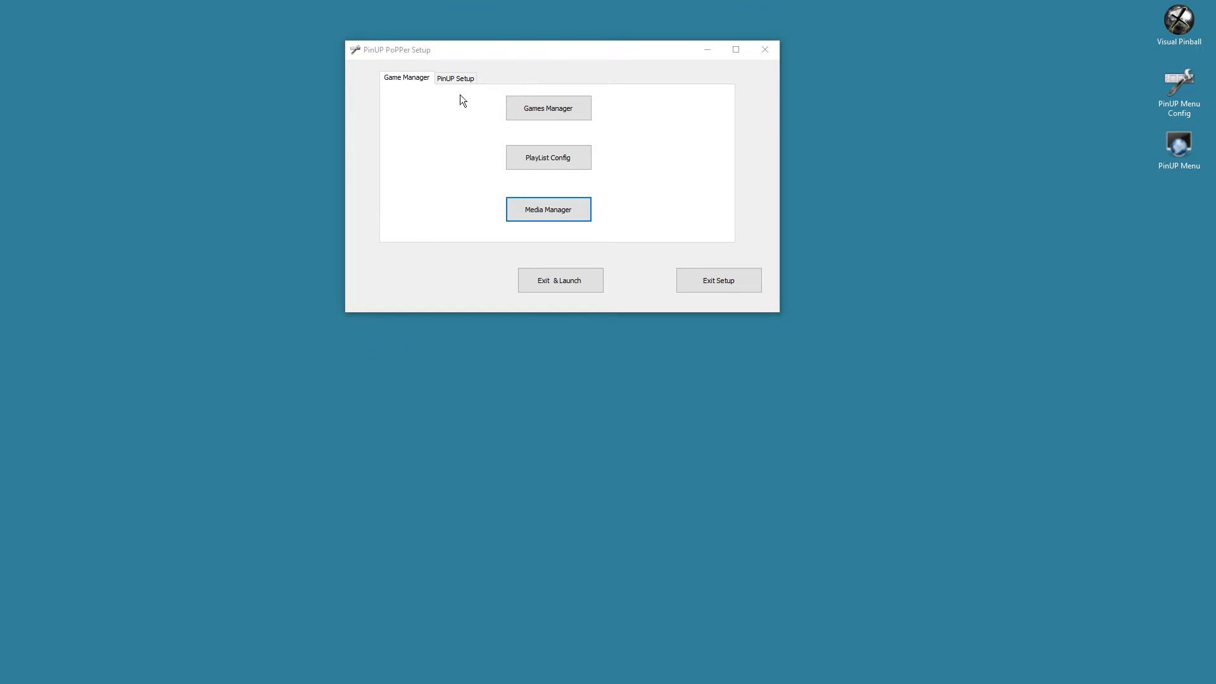
- Open the Media Manager and reposition its window toward the middle of the desktop
left_click(555, 211)
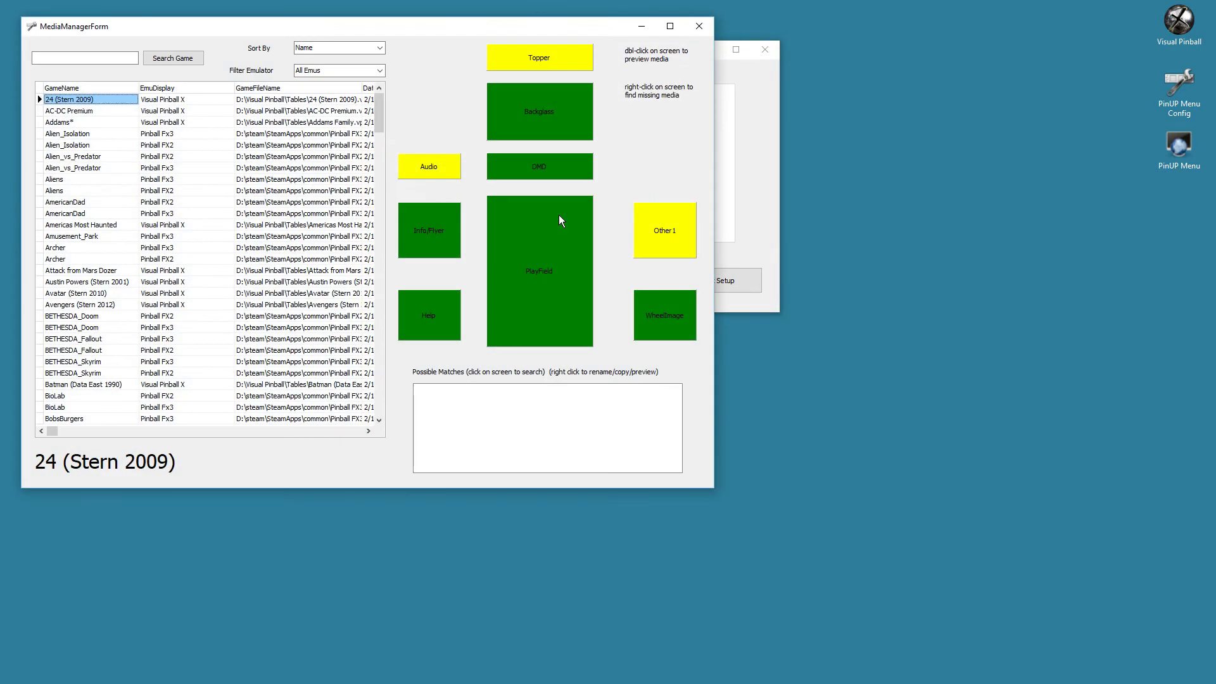
left_click_drag(373, 26, 513, 30)
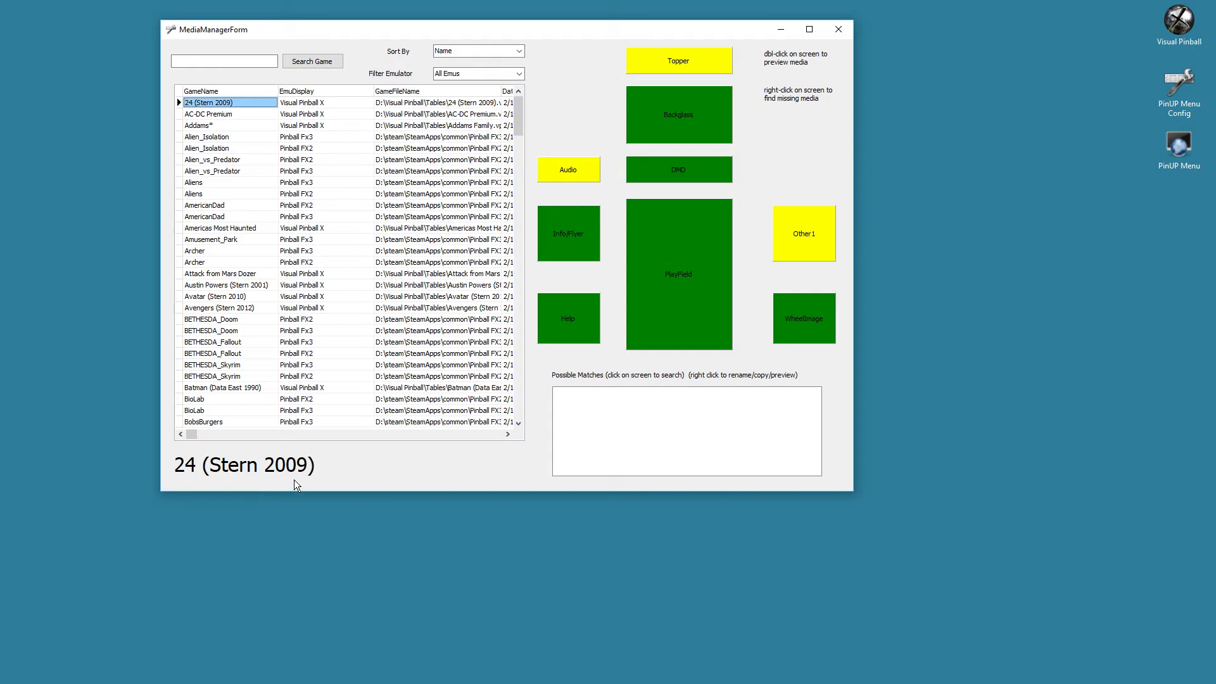
- Step back and forth through the games from 24 (Stern 2009) to Archer, examining which media each one has or lacks
key("Down")
key("Down")
key("Down")
key("Down")
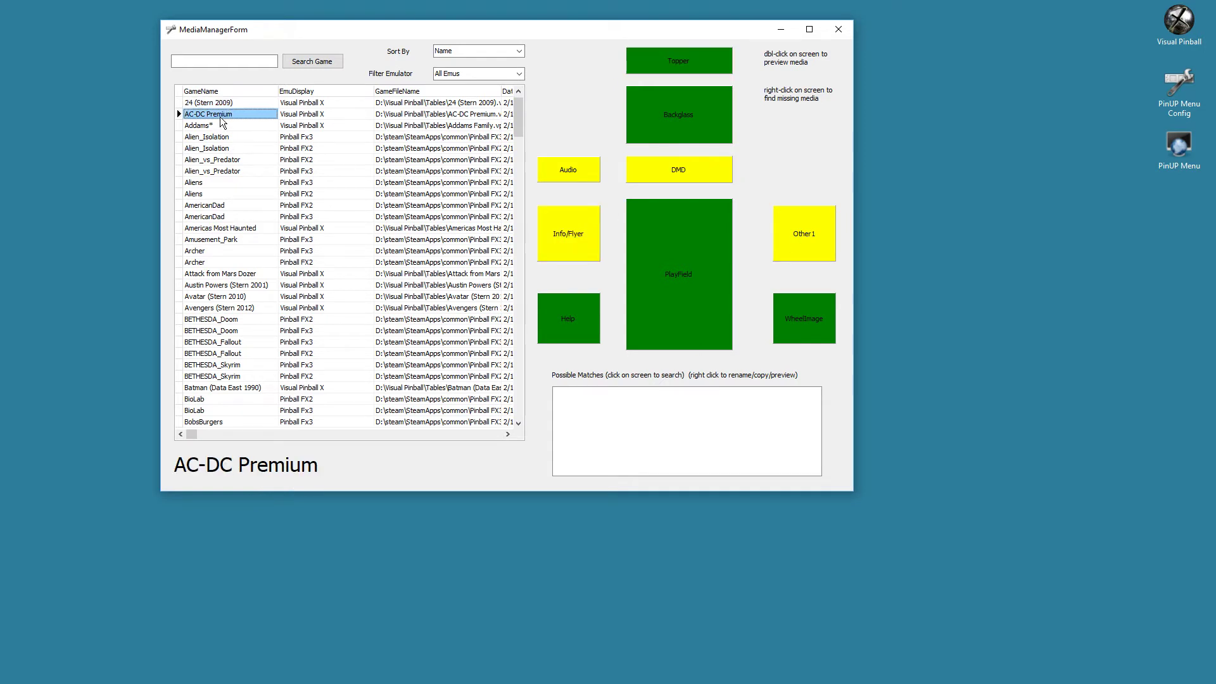
key("Down")
key("Down")
key("Down")
key("Down")
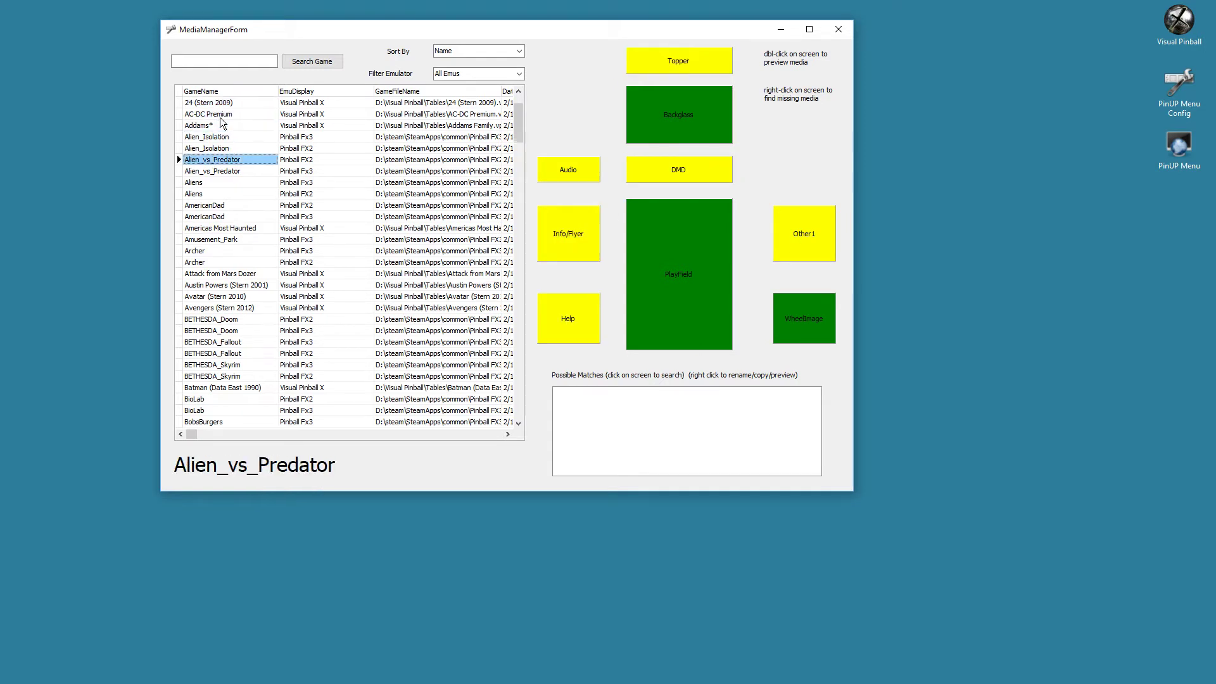
key("Down")
key("Down")
key("Down")
key("Down")
key("Down")
key("Down")
key("Down")
key("Down")
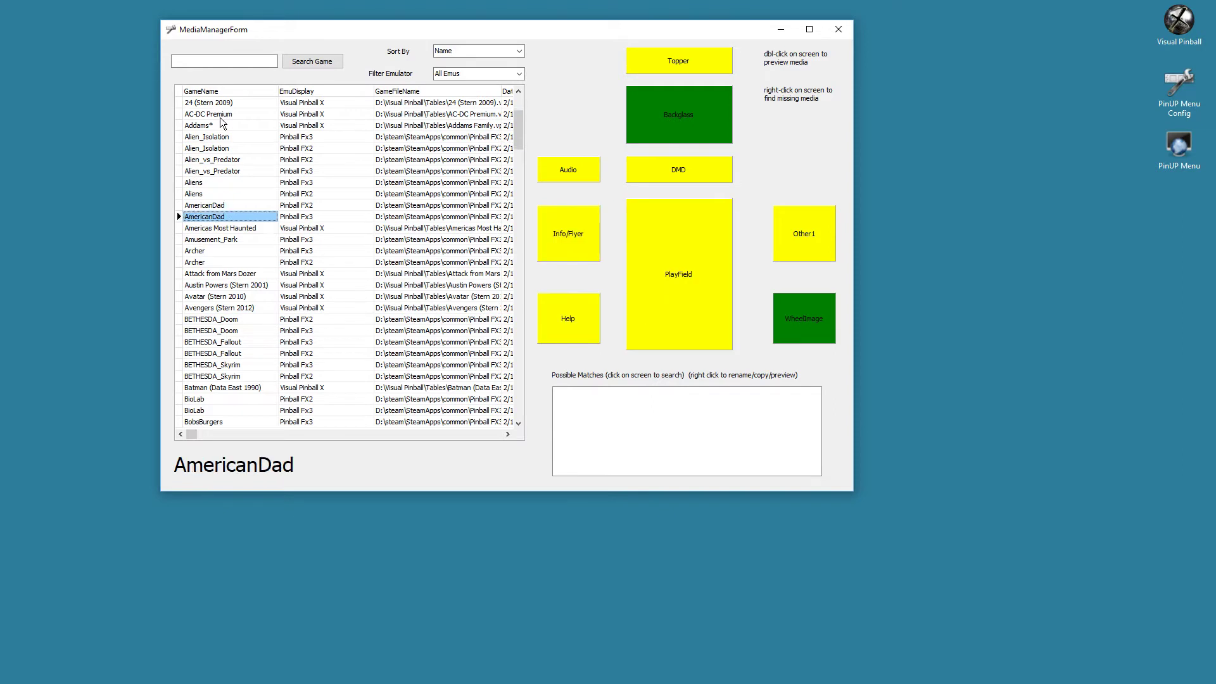
key("Up")
key("Up")
key("Up")
key("Up")
key("Up")
key("Up")
key("Up")
key("Up")
key("Up")
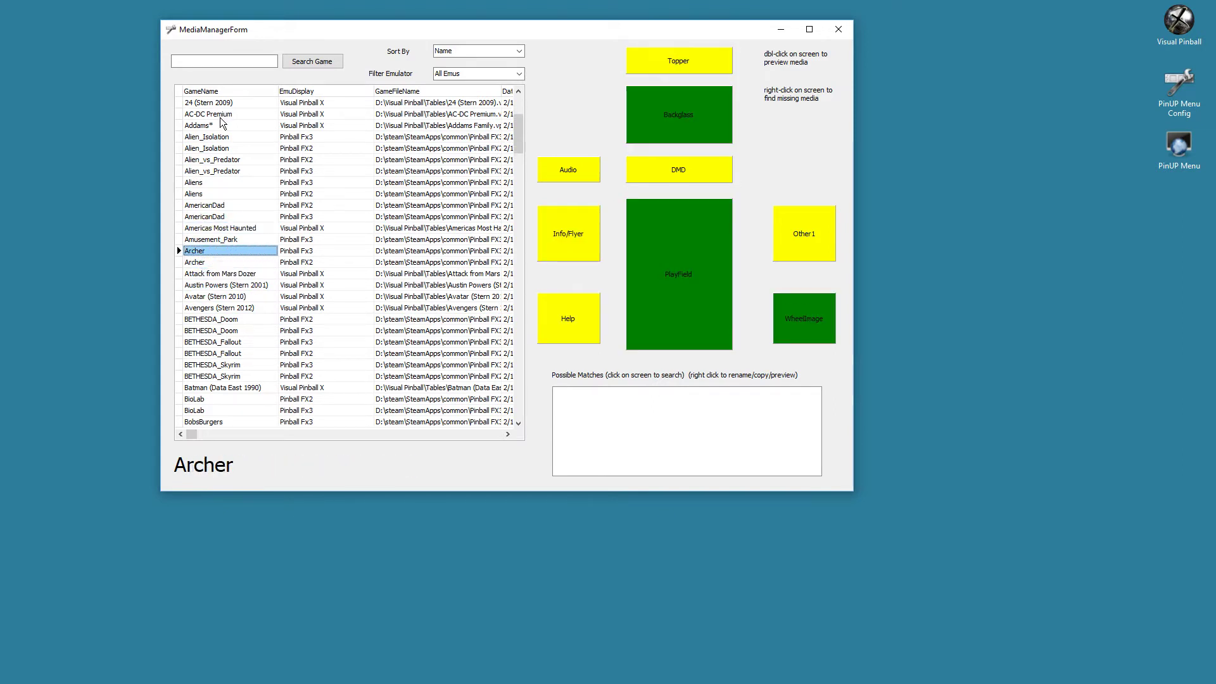
key("Up")
key("Up")
key("Up")
key("Up")
key("Up")
key("Up")
key("Up")
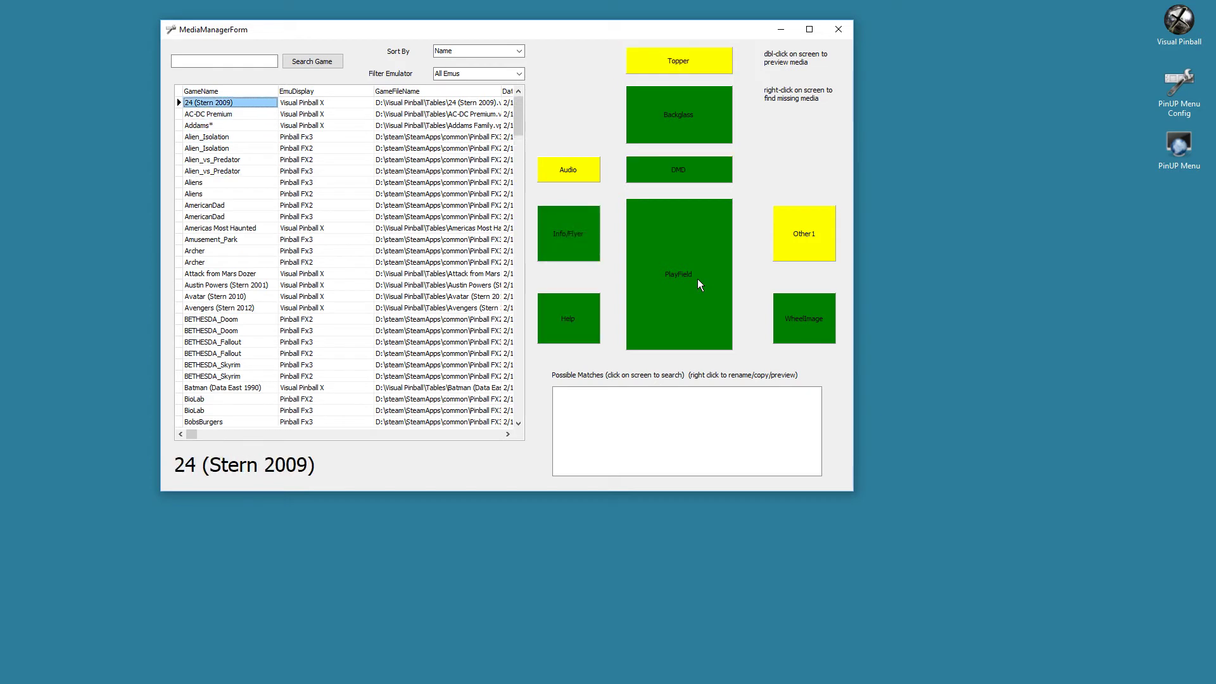
key("Down")
key("Down")
key("Down")
key("Down")
key("Down")
key("Down")
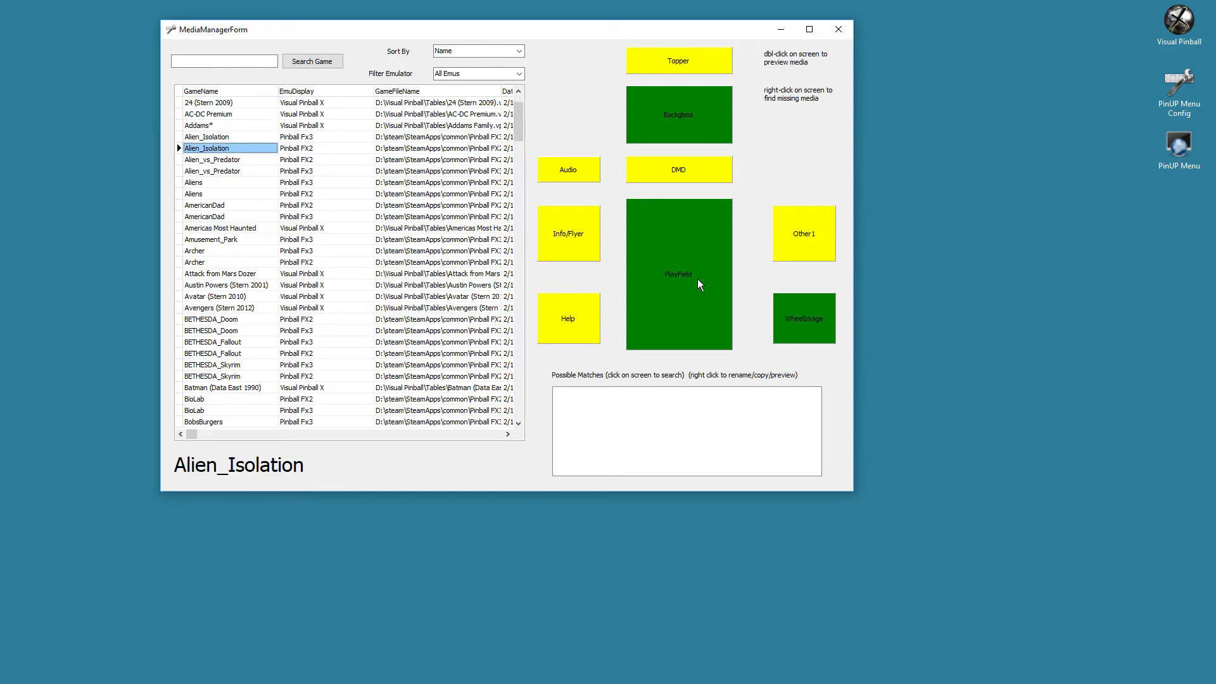
key("Up")
key("Up")
key("Up")
key("Up")
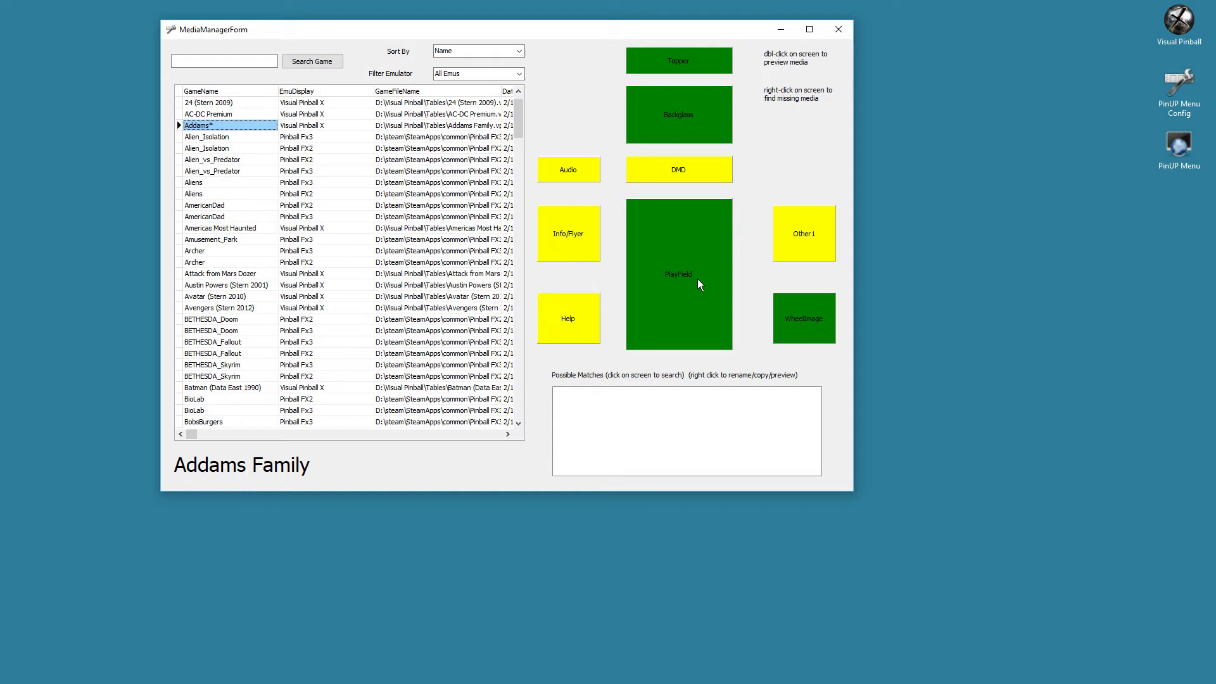
- Find the next game missing Backglass media, and repeat the search starting from the Pinball Fx3 Archer entry
right_click(674, 111)
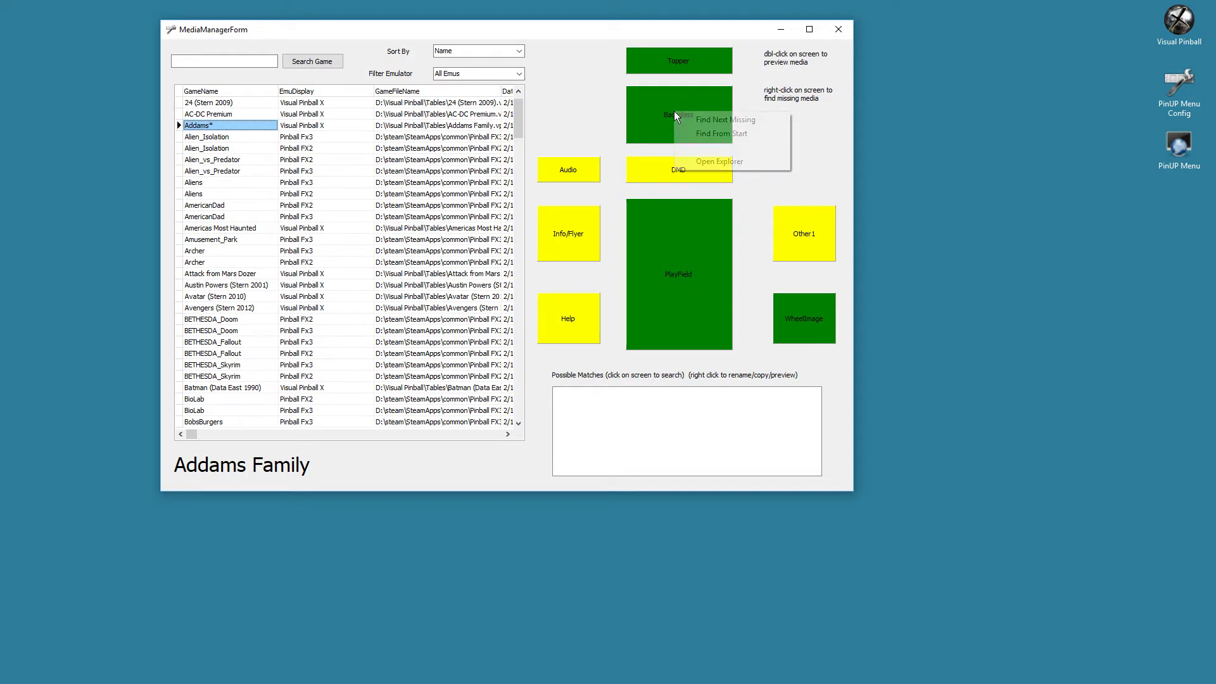
left_click(757, 121)
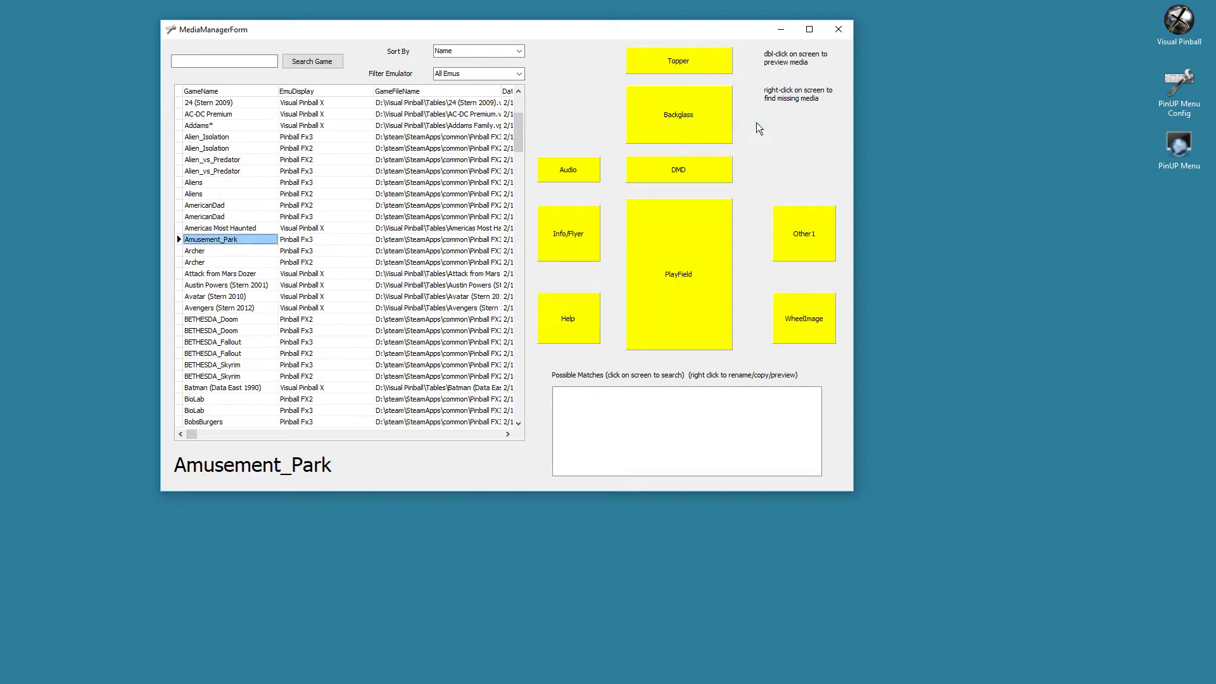
left_click(219, 254)
right_click(676, 114)
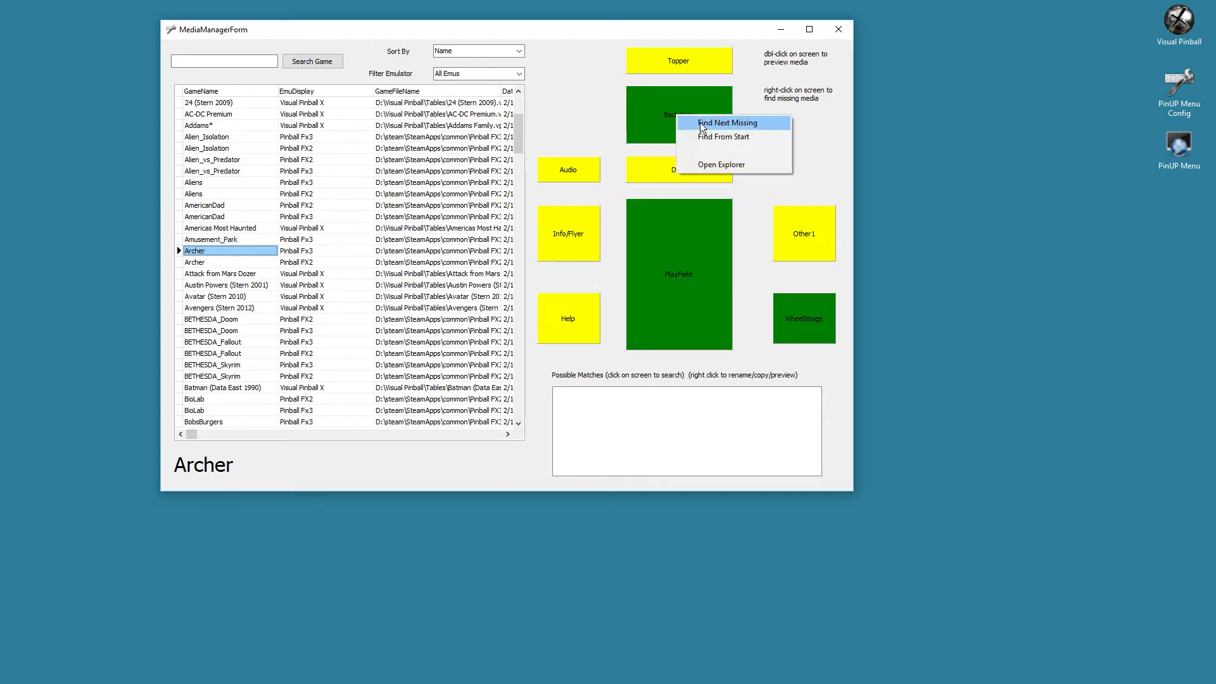
left_click(700, 123)
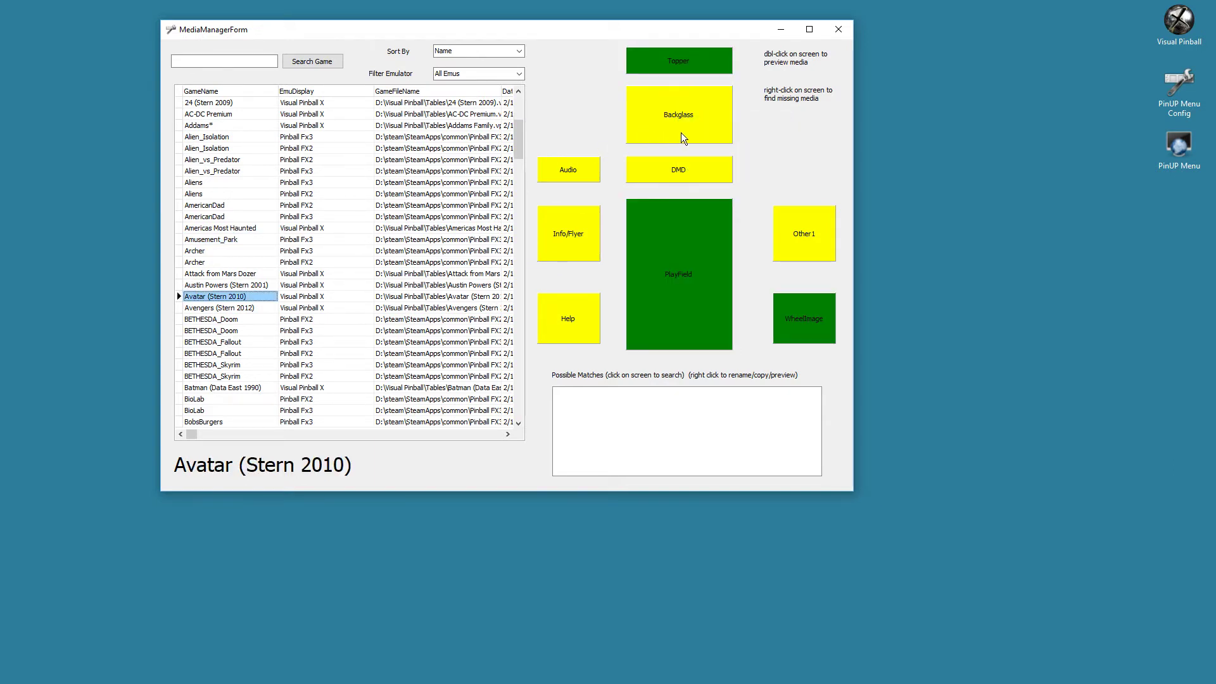
- Find the next missing DMD media twice, and run the DMD search once more from the start of the list
right_click(665, 169)
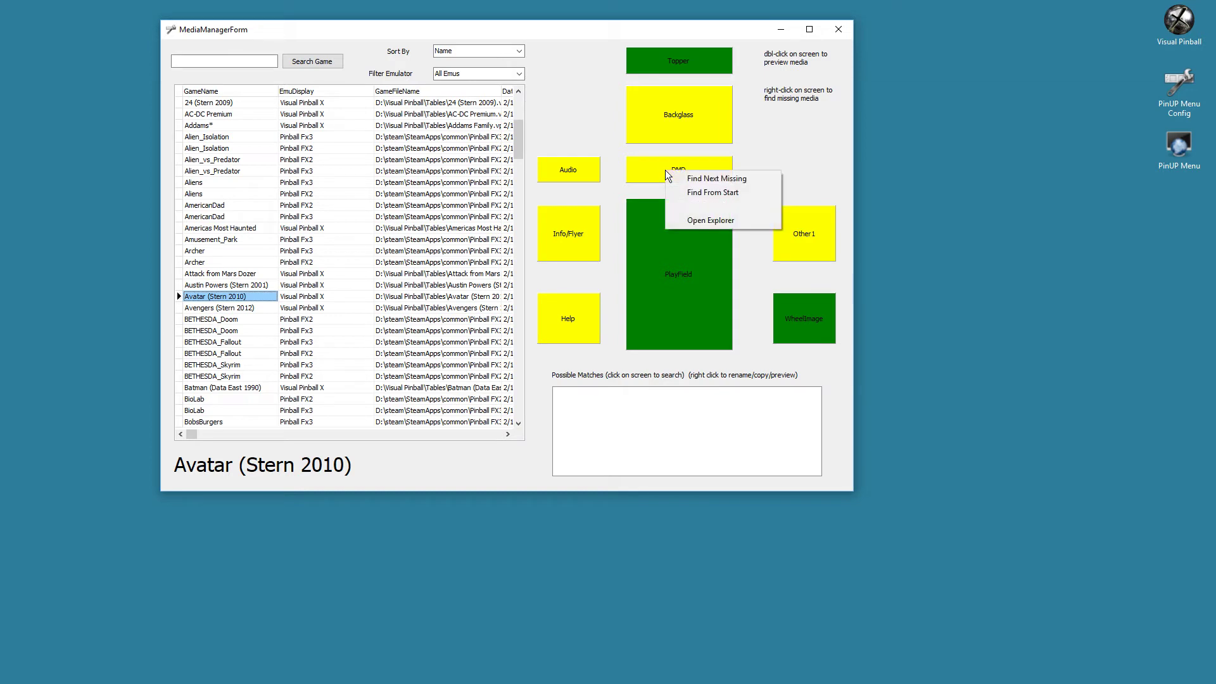
left_click(683, 176)
right_click(683, 176)
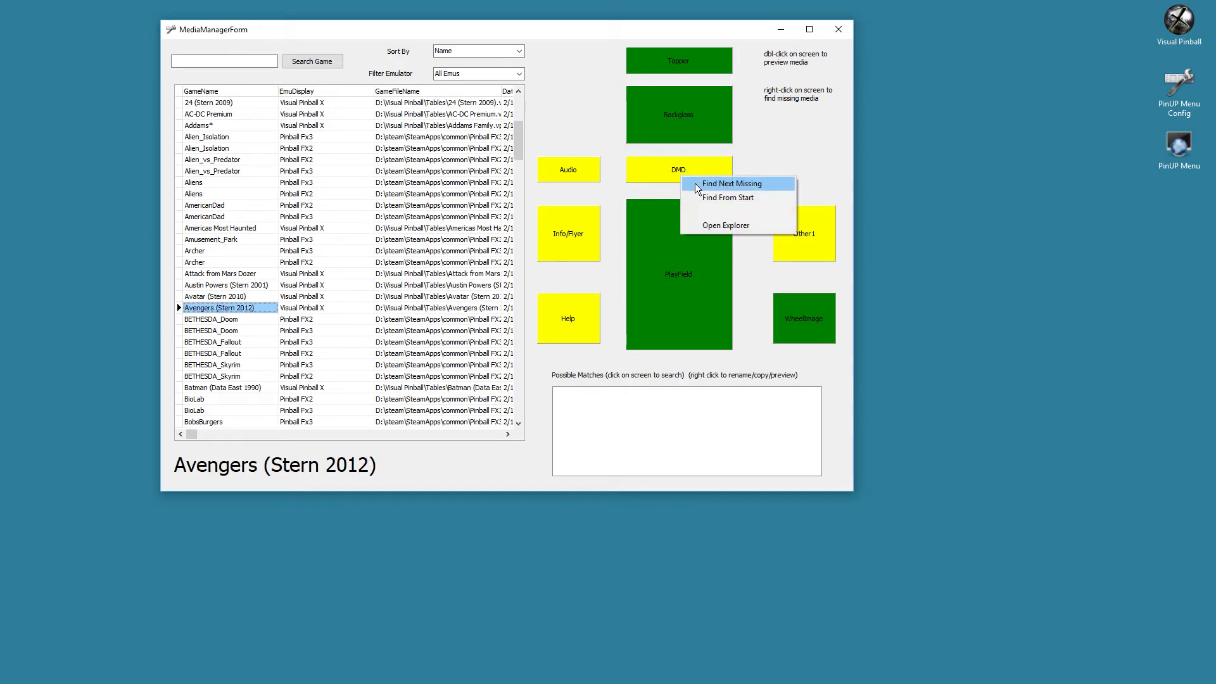
left_click(697, 184)
right_click(683, 176)
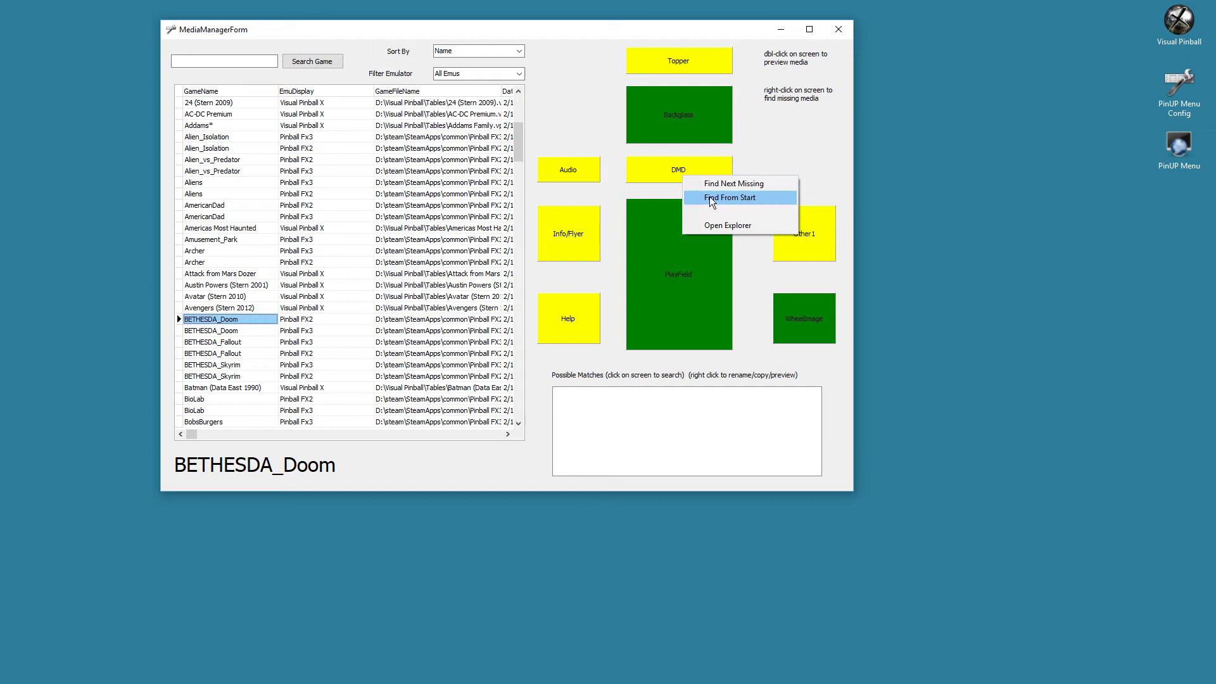
left_click(696, 197)
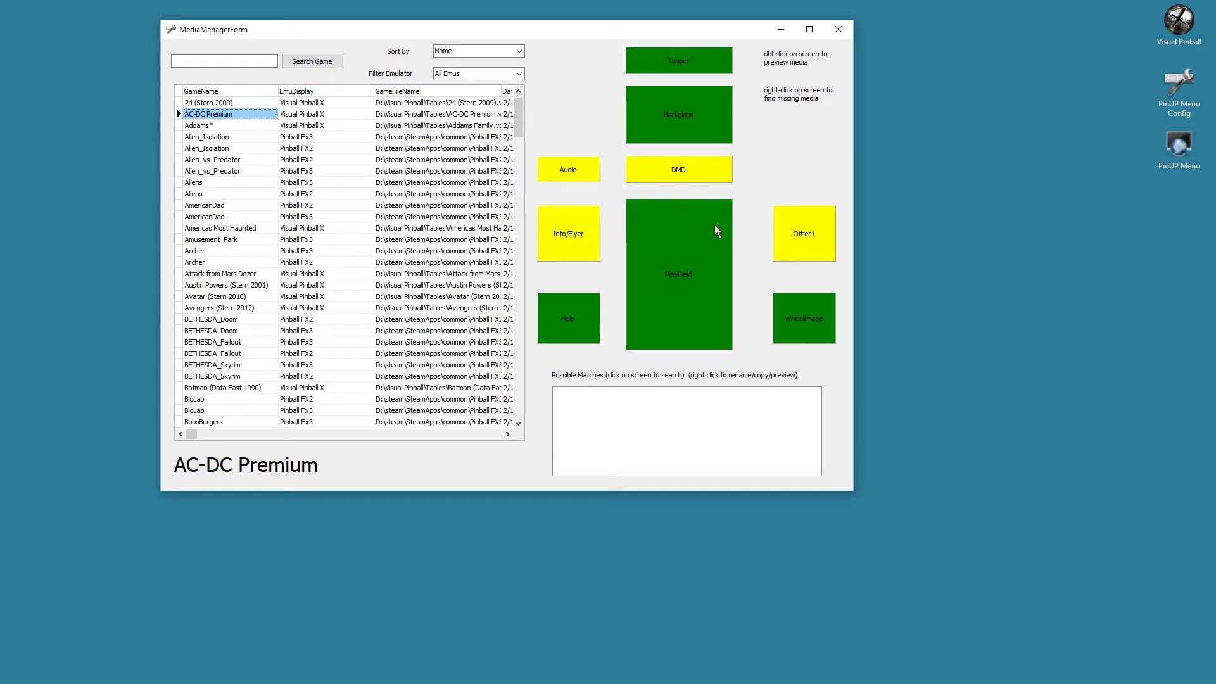
- Check the media status of several games down to BETHESDA_Doom, and find the next missing WheelImage from there
left_click(223, 126)
left_click(221, 148)
left_click(220, 160)
left_click(218, 182)
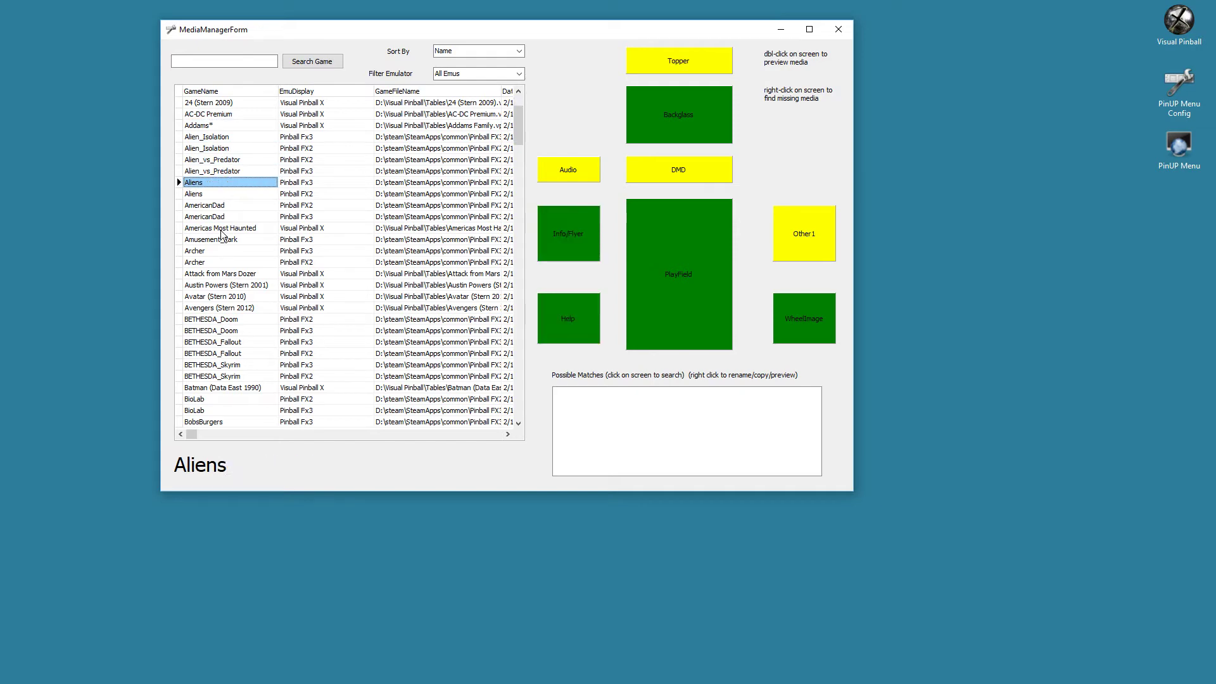
left_click(219, 274)
left_click(216, 320)
right_click(793, 322)
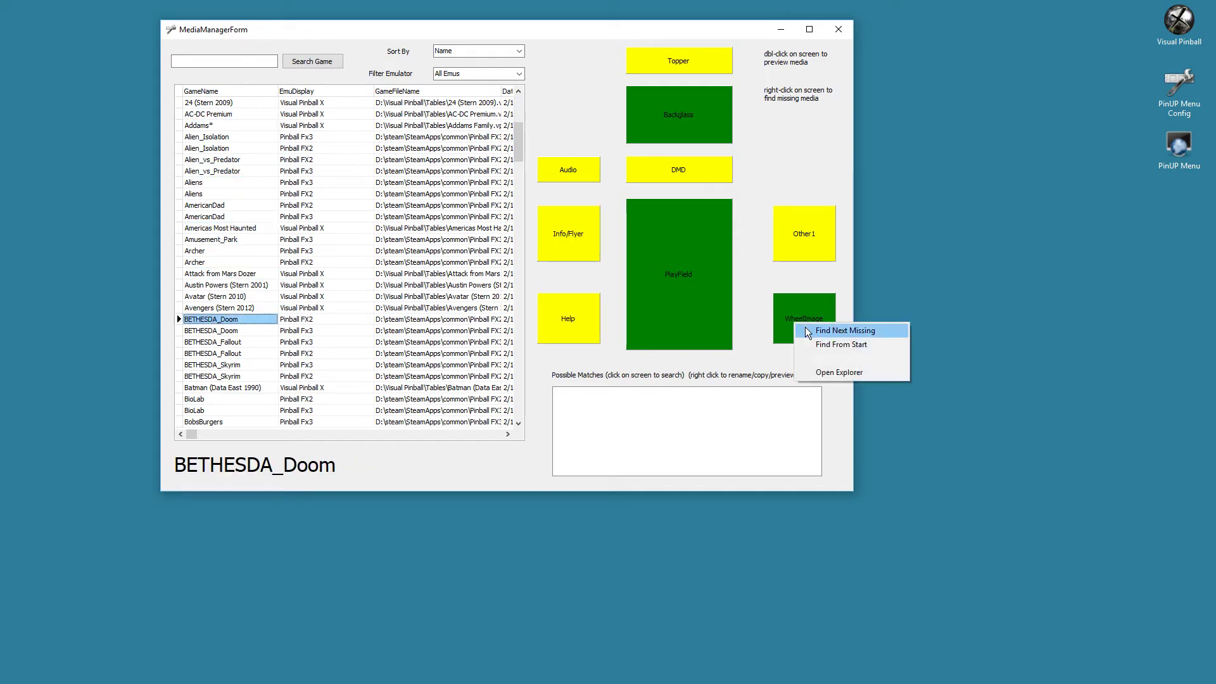
left_click(807, 328)
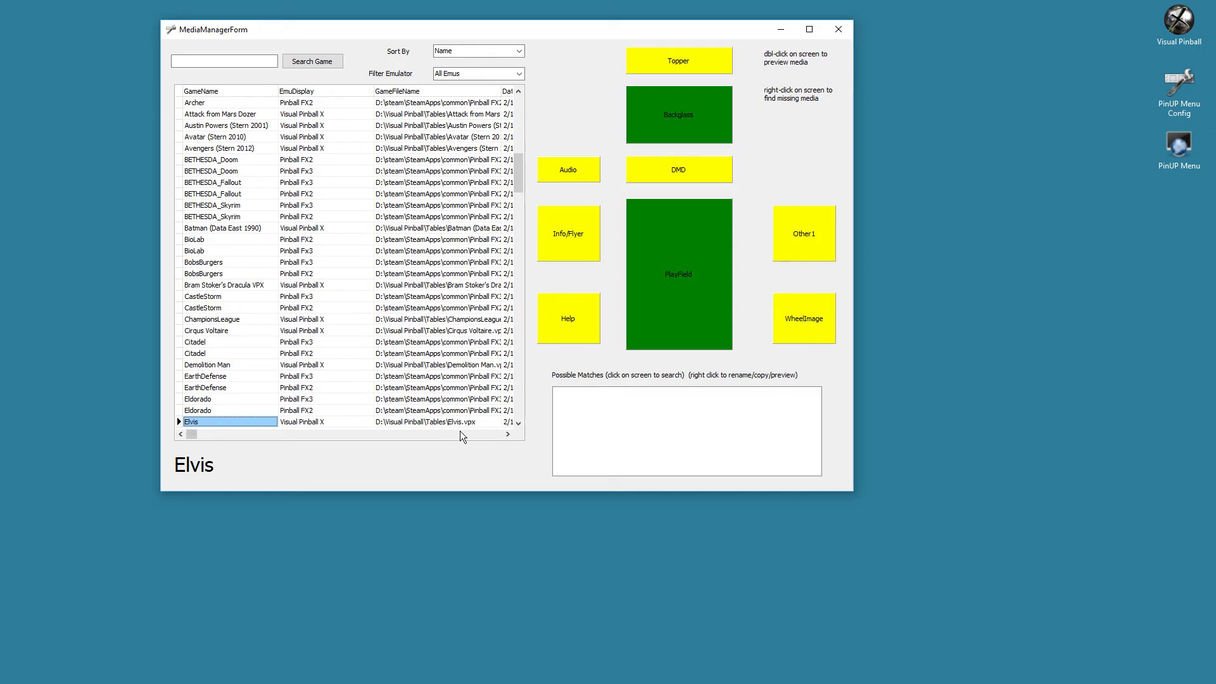
- Search possible WheelImage matches for Elvis and make a copy of Elvis (Stern 2004) wheel.png for the game
left_click(801, 322)
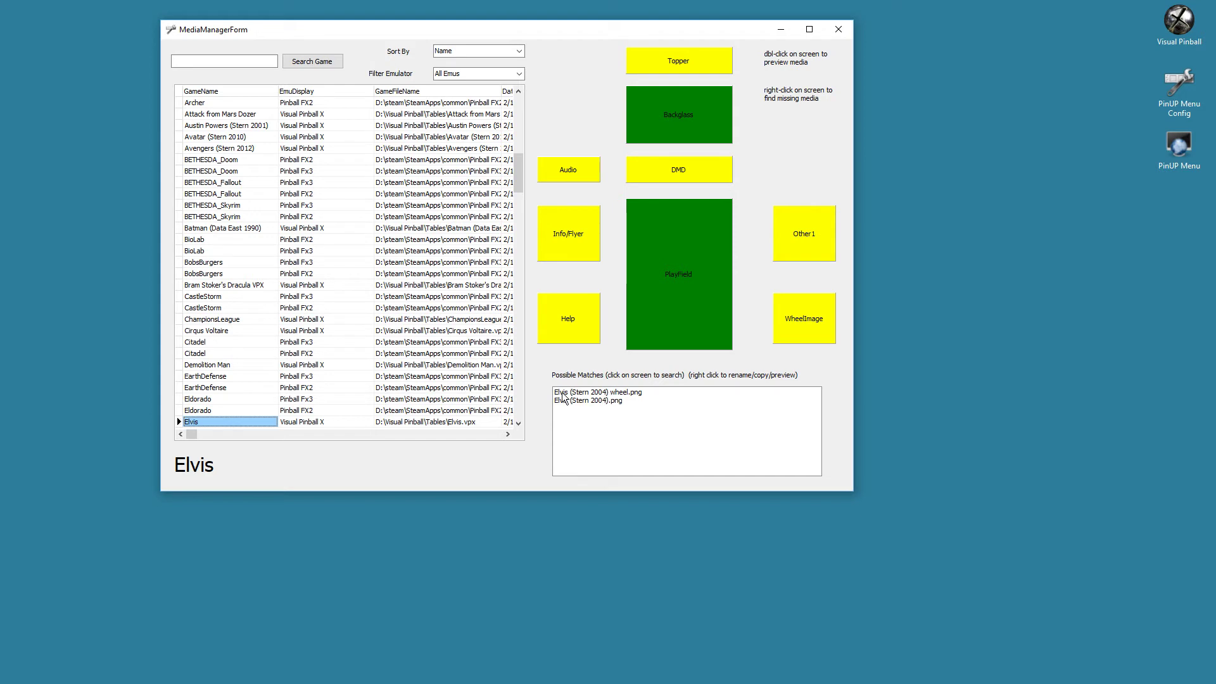
right_click(597, 397)
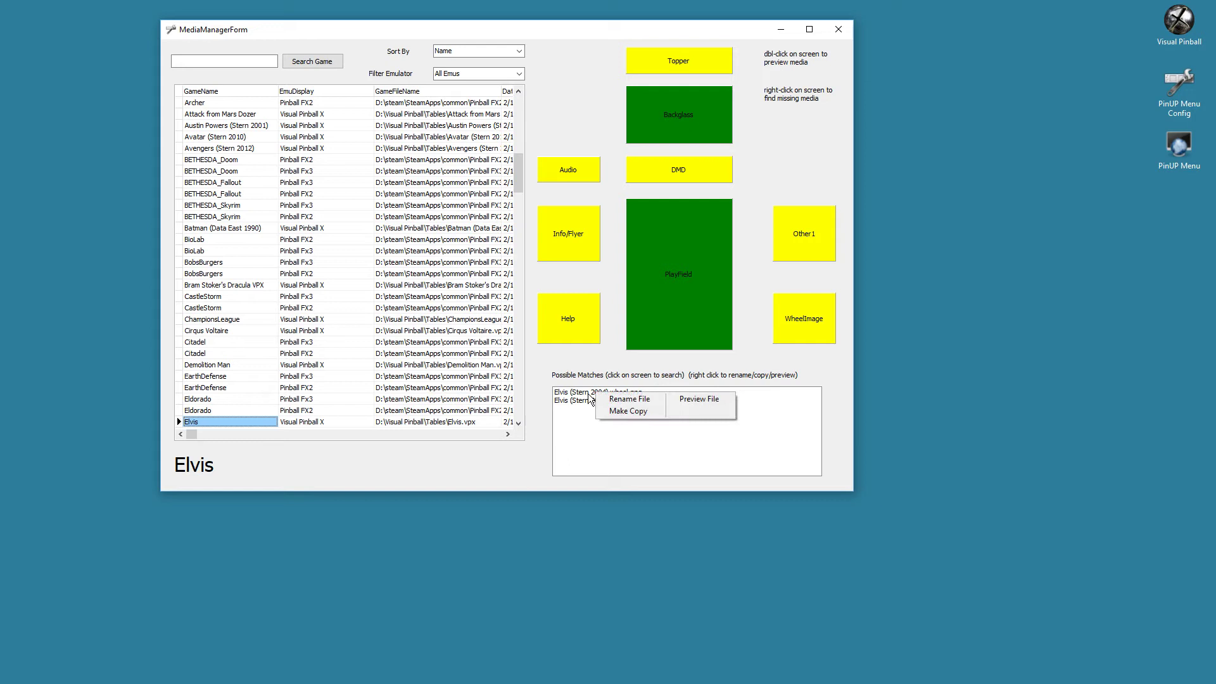
left_click(589, 398)
right_click(589, 399)
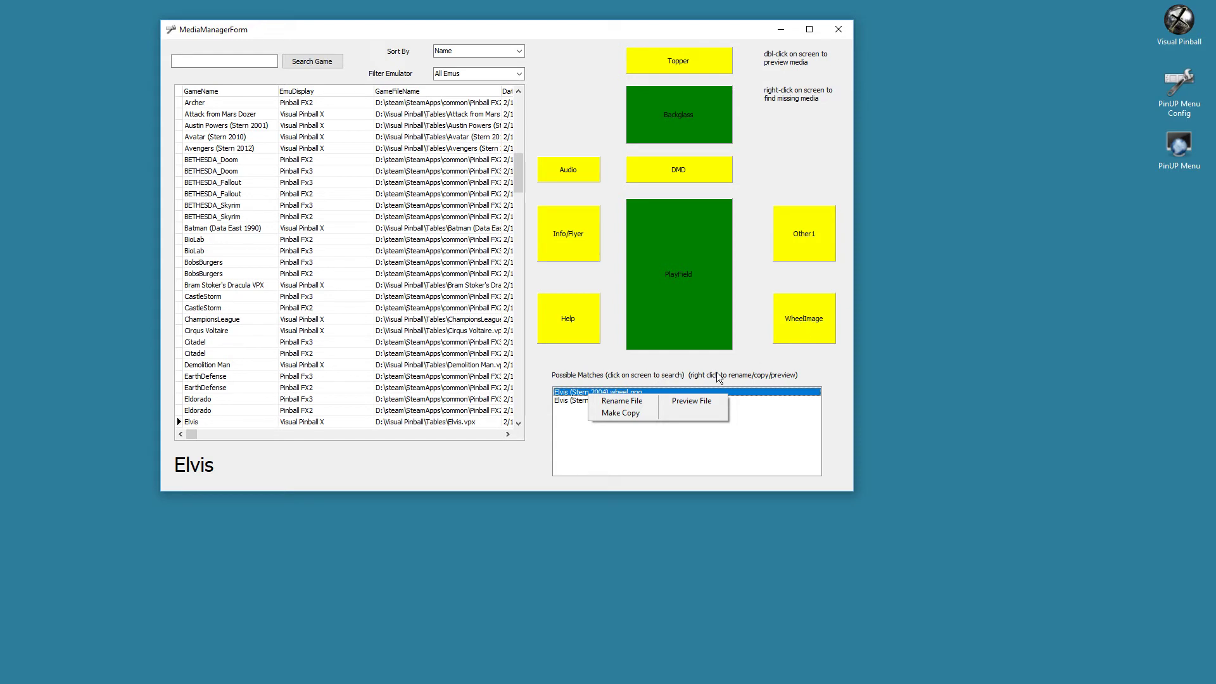
left_click(628, 413)
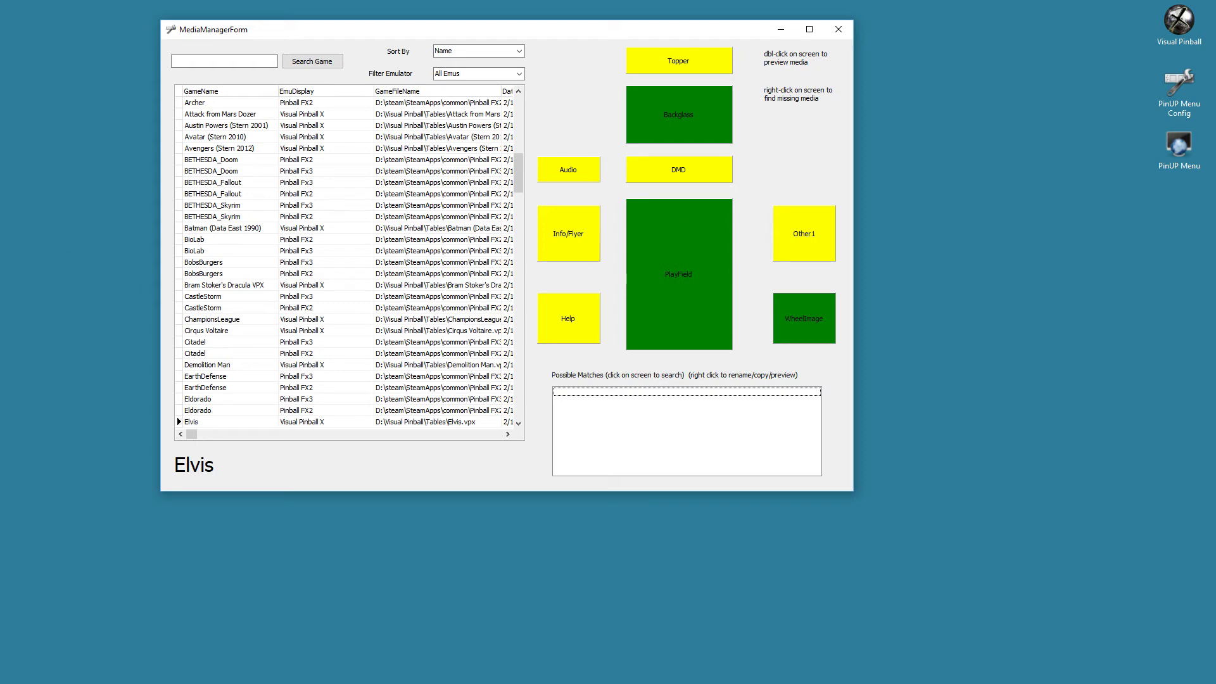
- Assign alien_isolation.png from the Wheel folder in File Explorer as the DMD media for Elvis
left_click_drag(0, 216, 394, 254)
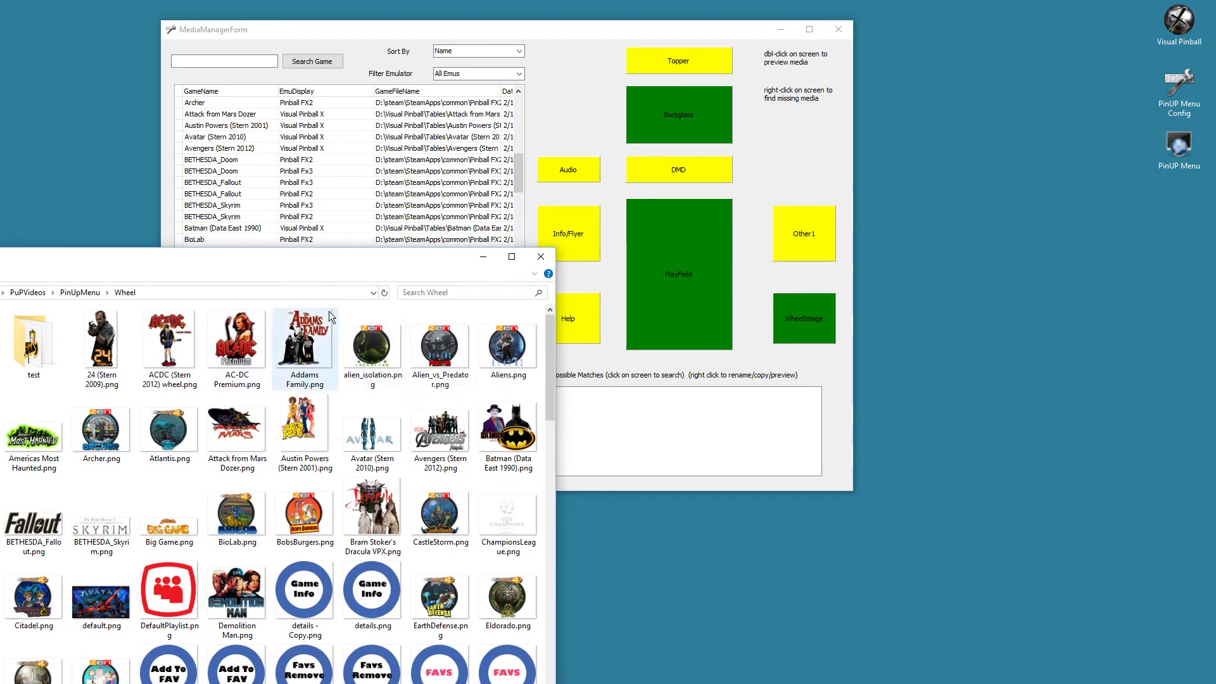
left_click_drag(368, 363, 680, 172)
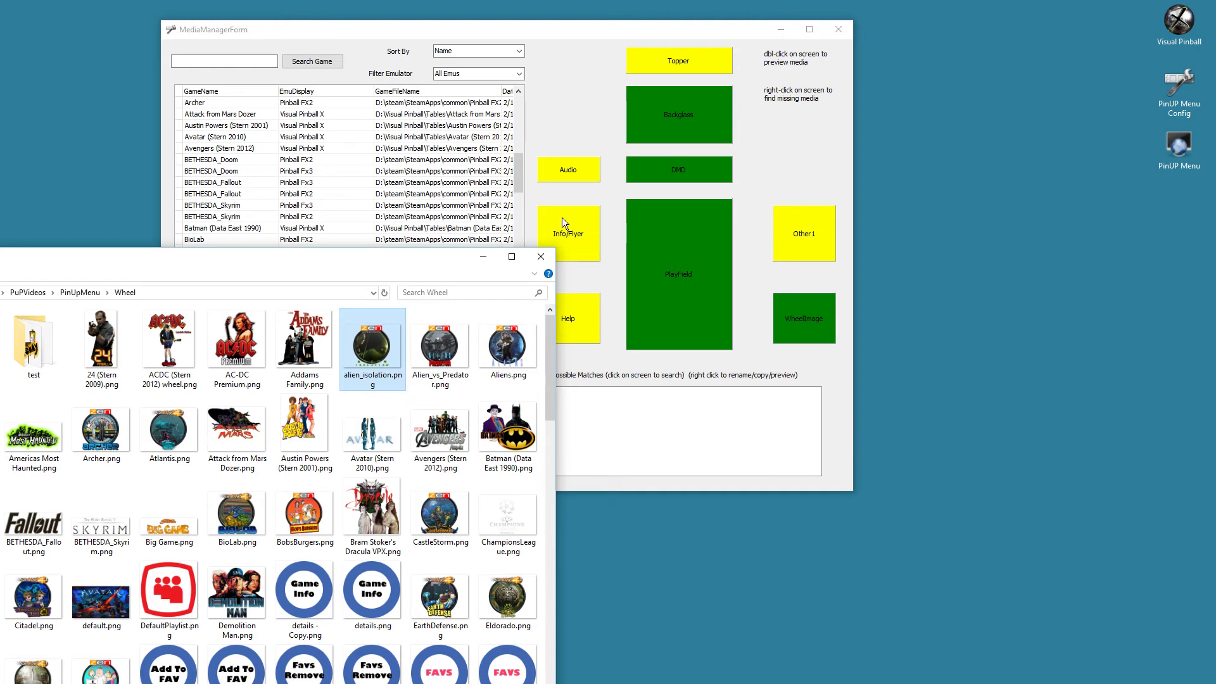
left_click_drag(417, 257, 0, 240)
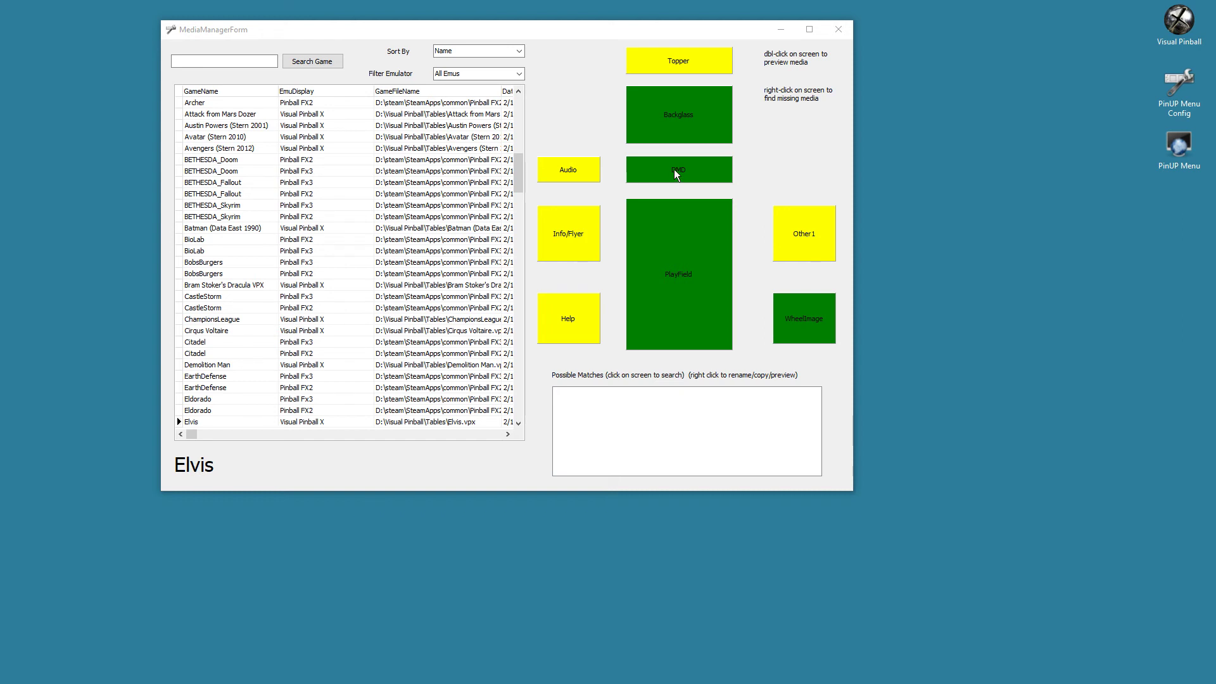
- Preview the DMD media assigned to Elvis and search for its possible matches
left_click(674, 169)
left_click_drag(0, 69, 0, 104)
left_click(695, 178)
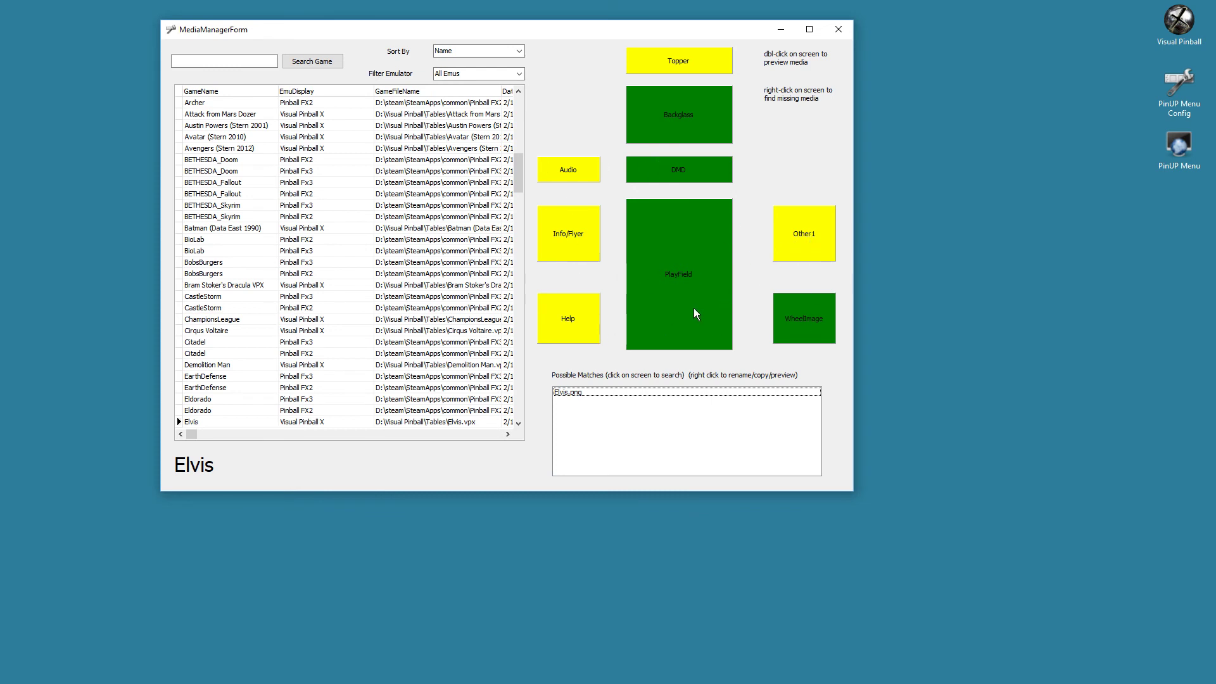
- Filter the game list to the pinballfx3 emulator and find the next game missing DMD media
left_click(511, 74)
left_click(518, 75)
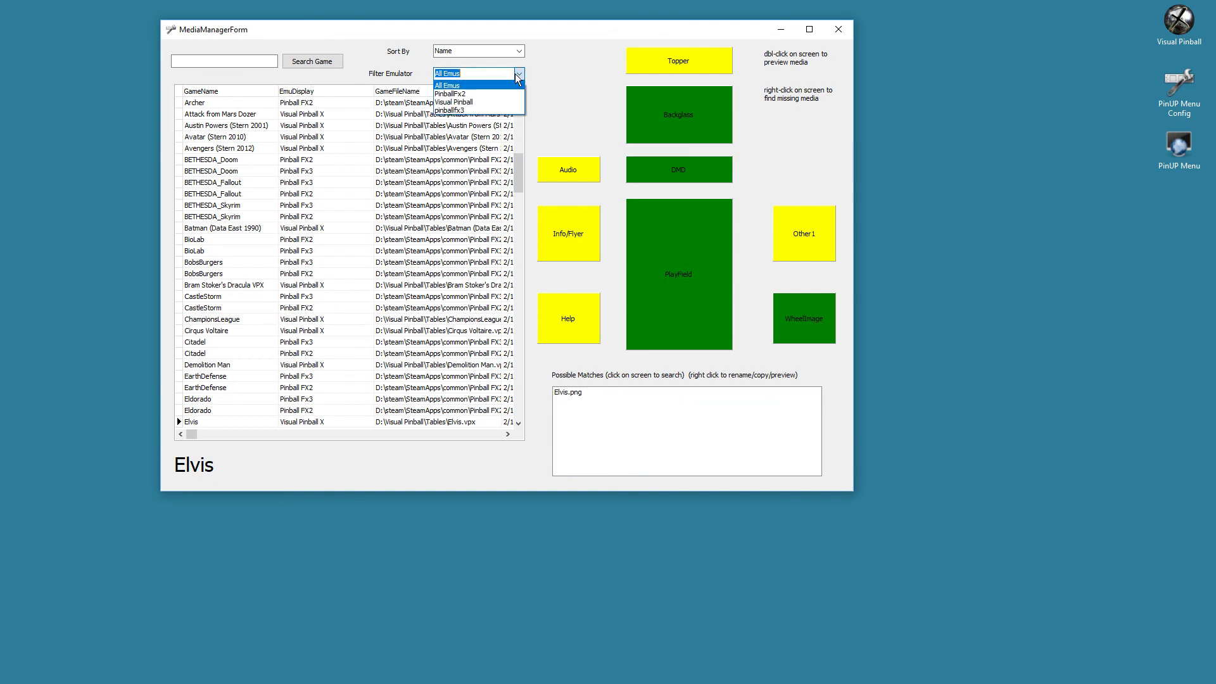
left_click(469, 102)
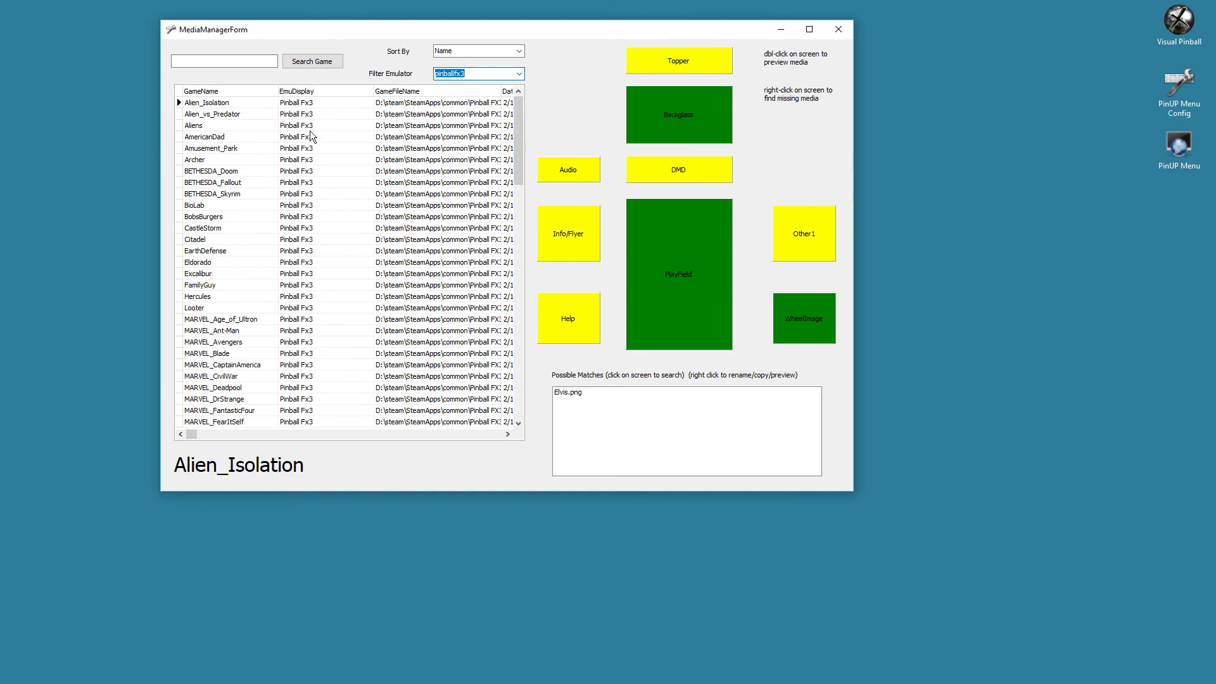
right_click(675, 175)
left_click(704, 185)
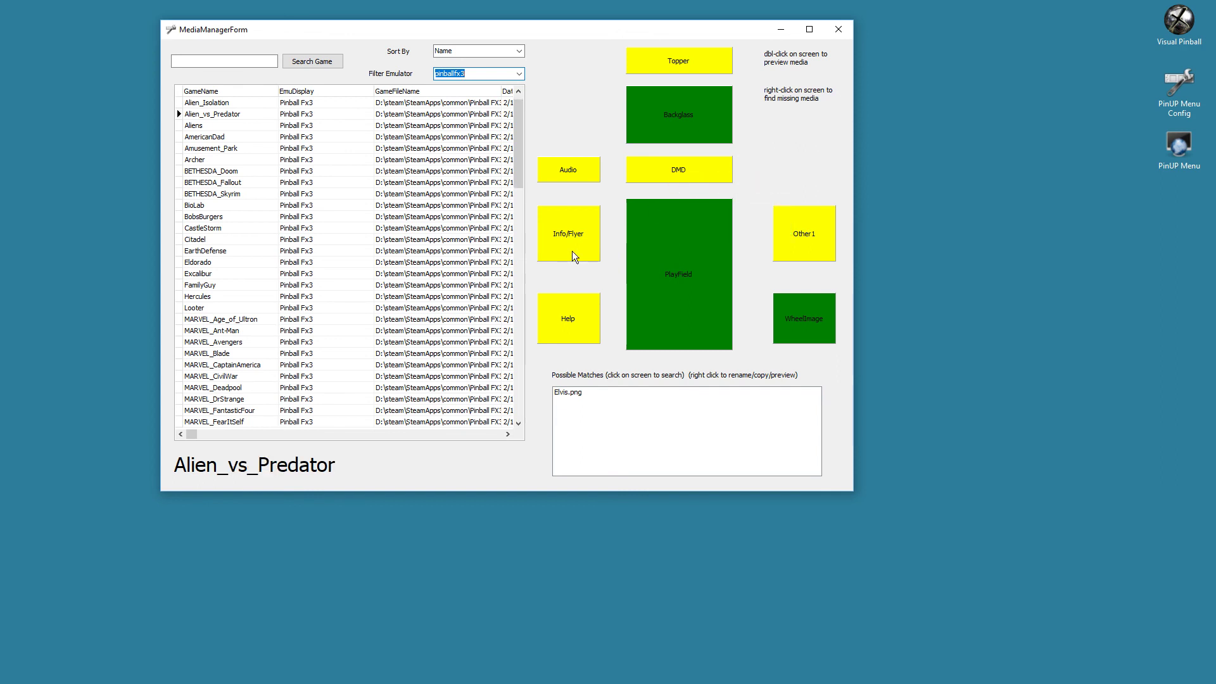
- Search for possible Other1 matches for Alien_vs_Predator, and find the next games missing a WheelImage
left_click(578, 394)
left_click(807, 244)
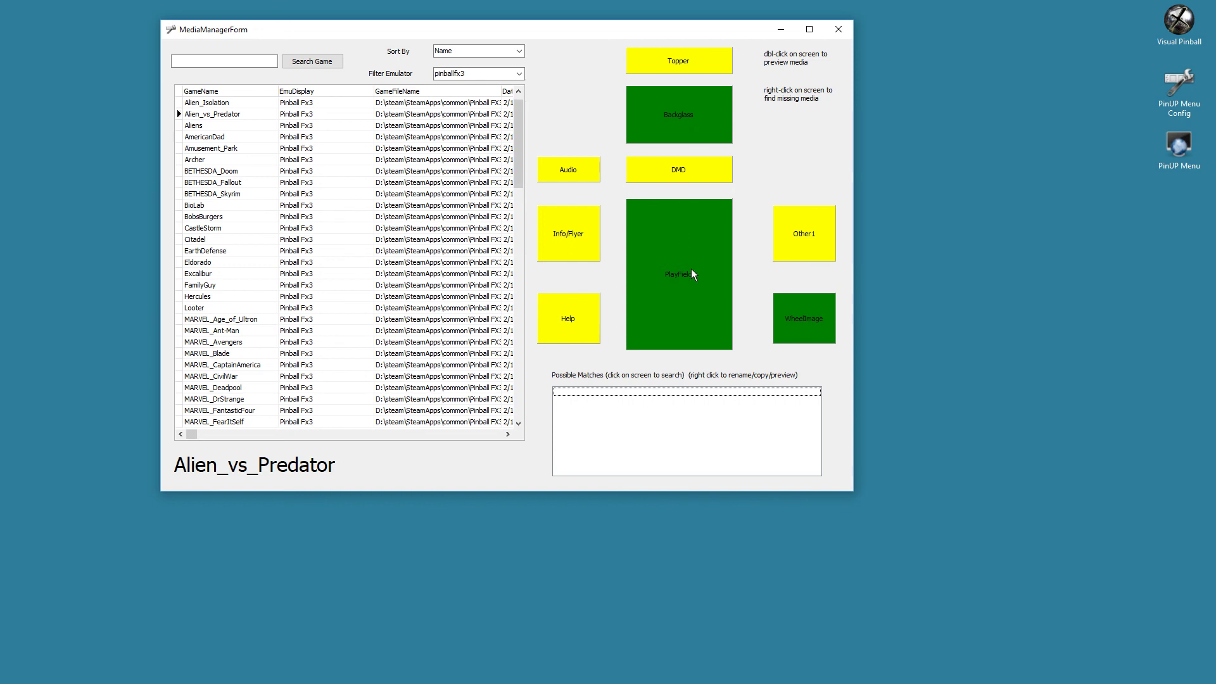
right_click(802, 319)
left_click(826, 323)
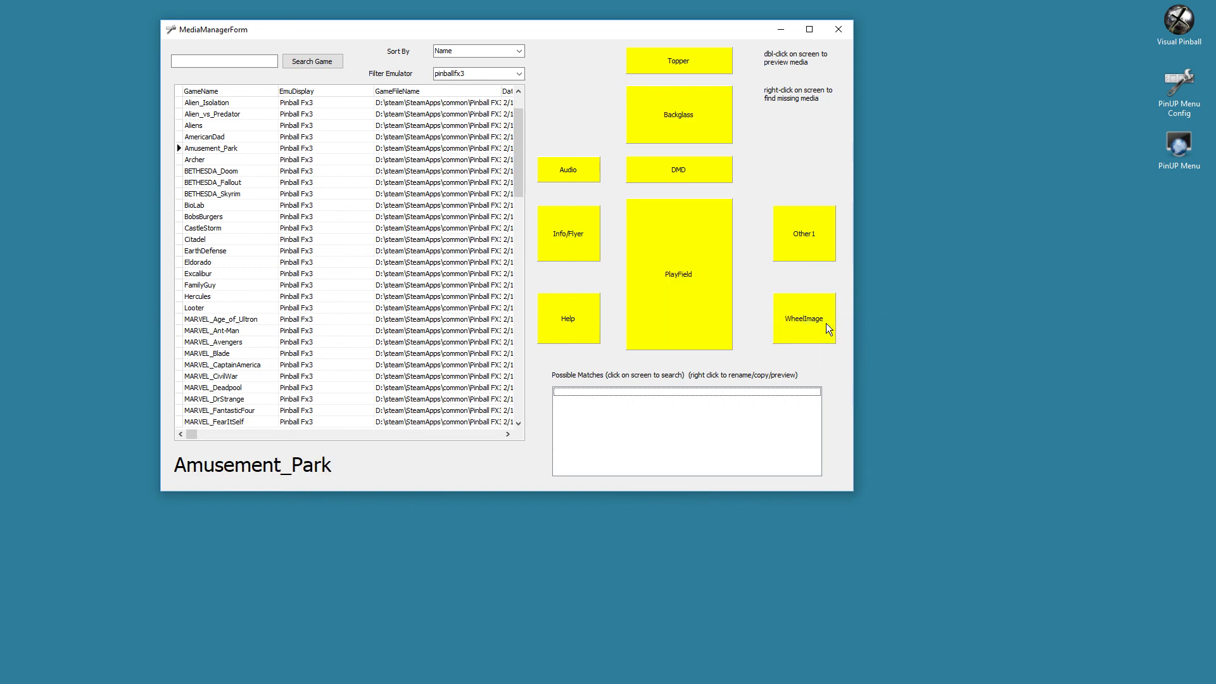
right_click(797, 323)
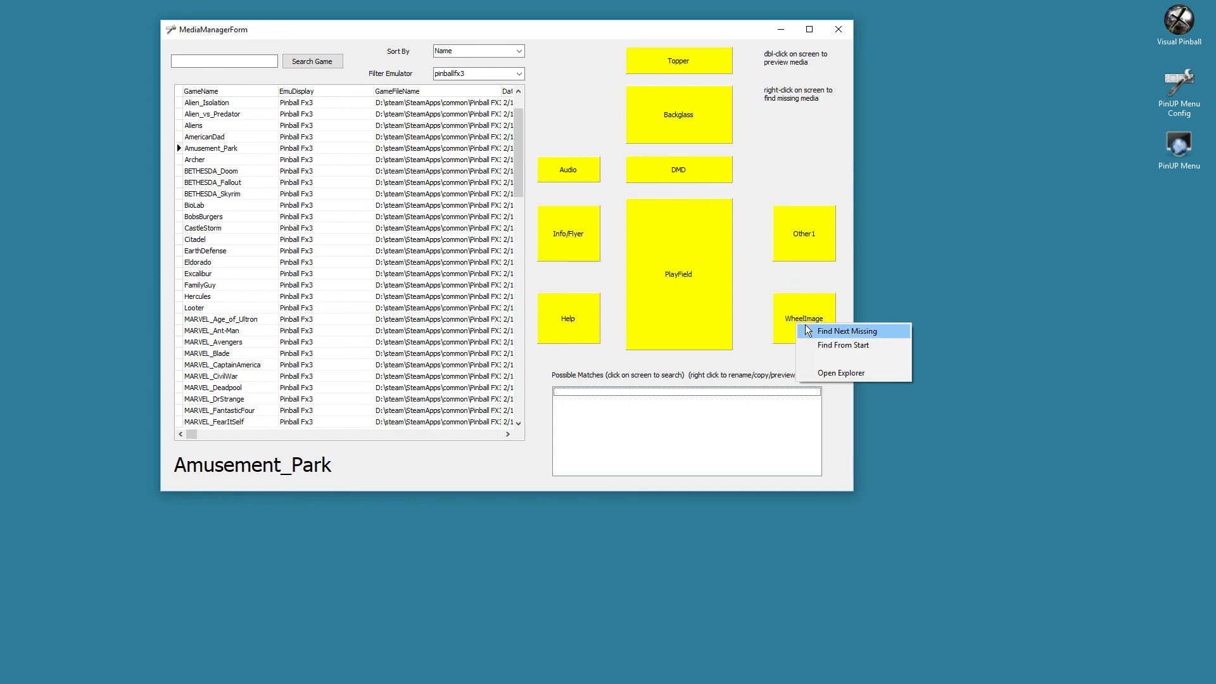
left_click(817, 334)
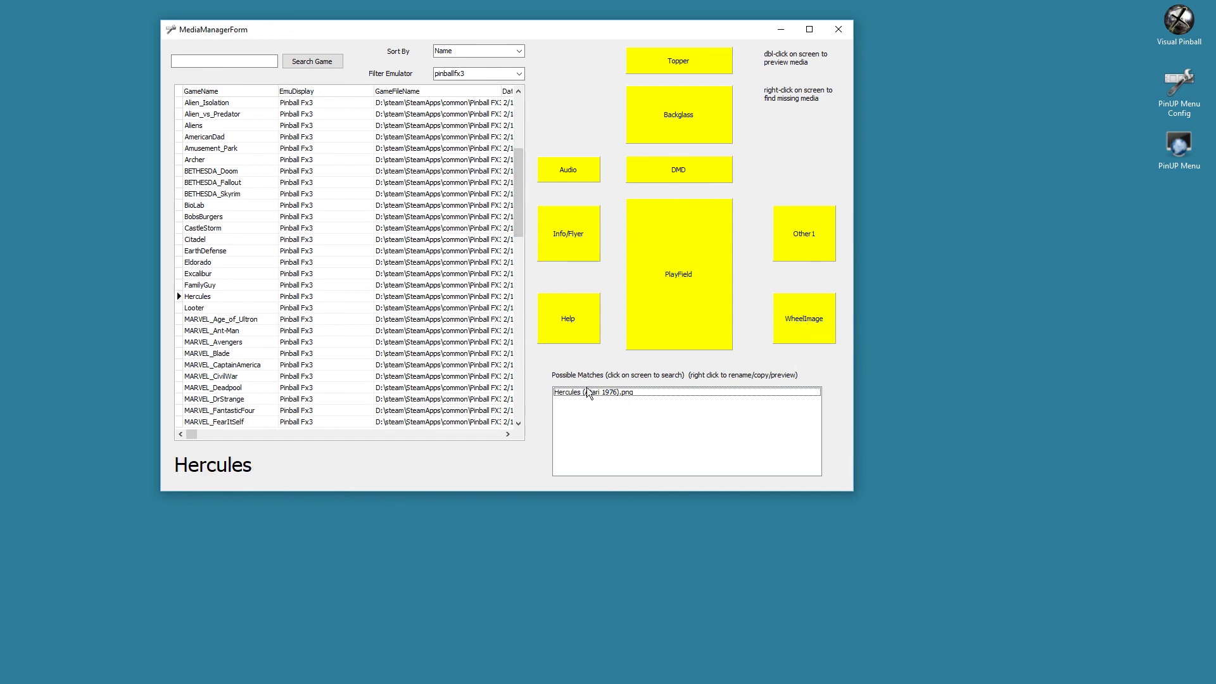
- Rename the matching file Hercules (Atari 1976).png for use as the WheelImage of Hercules
left_click(588, 398)
right_click(589, 398)
left_click(614, 413)
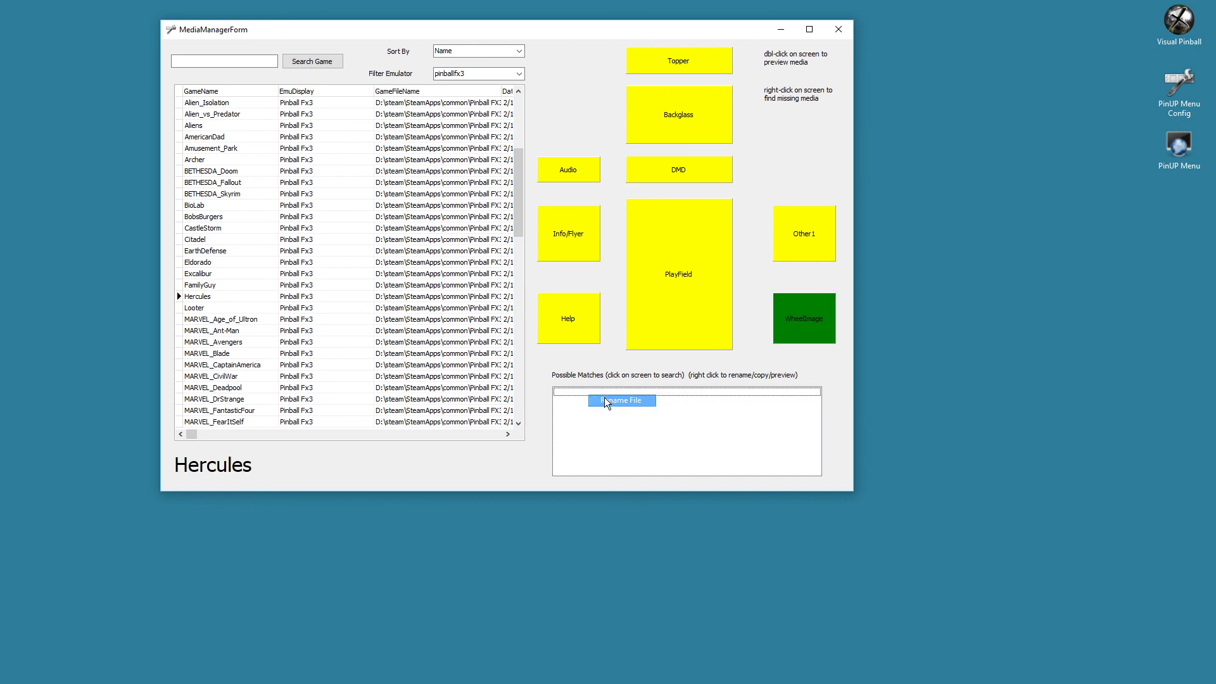